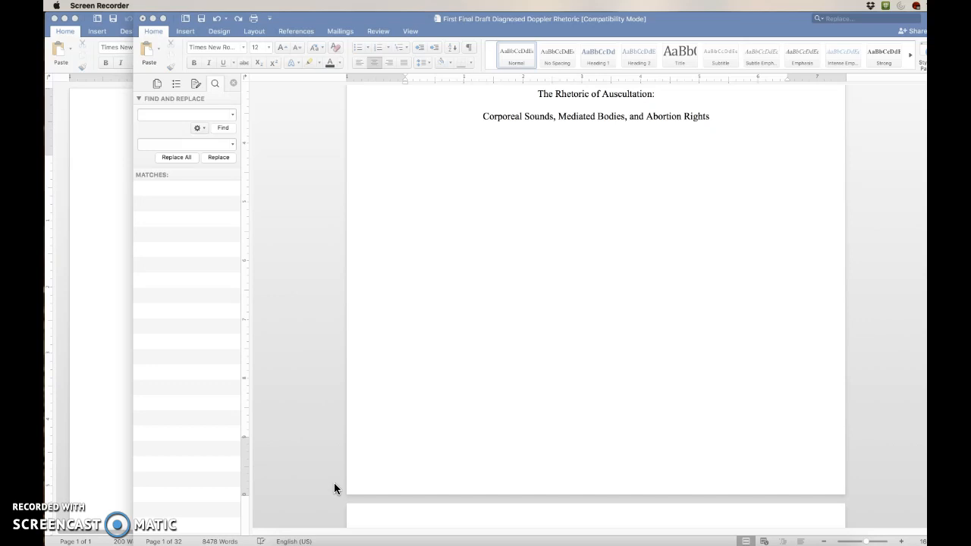
{"action": "left_click", "coordinate": [423, 319]}
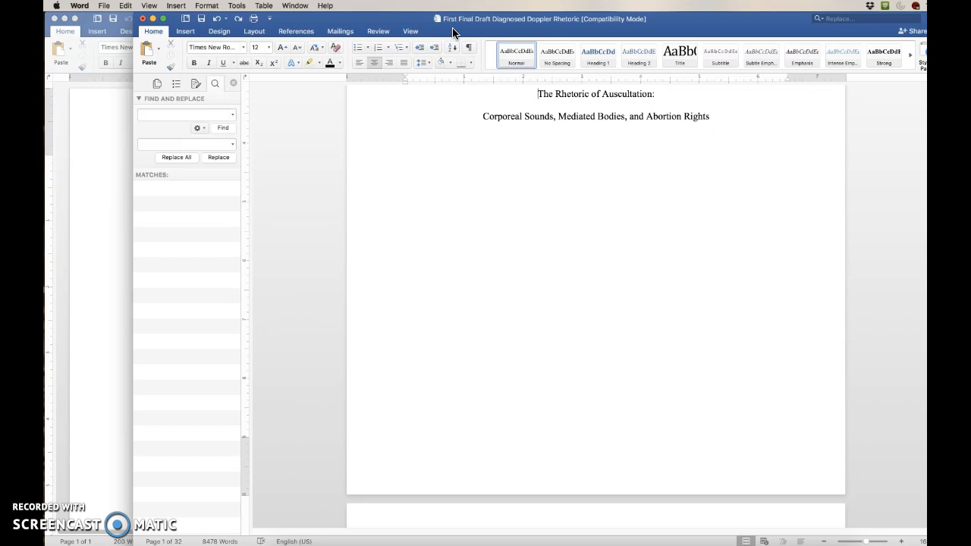
{"action": "left_click", "coordinate": [528, 95]}
{"action": "left_click", "coordinate": [525, 94]}
Open Advanced Find and Replace and switch to replacing
{"action": "left_click", "coordinate": [125, 6]}
{"action": "left_click", "coordinate": [172, 130]}
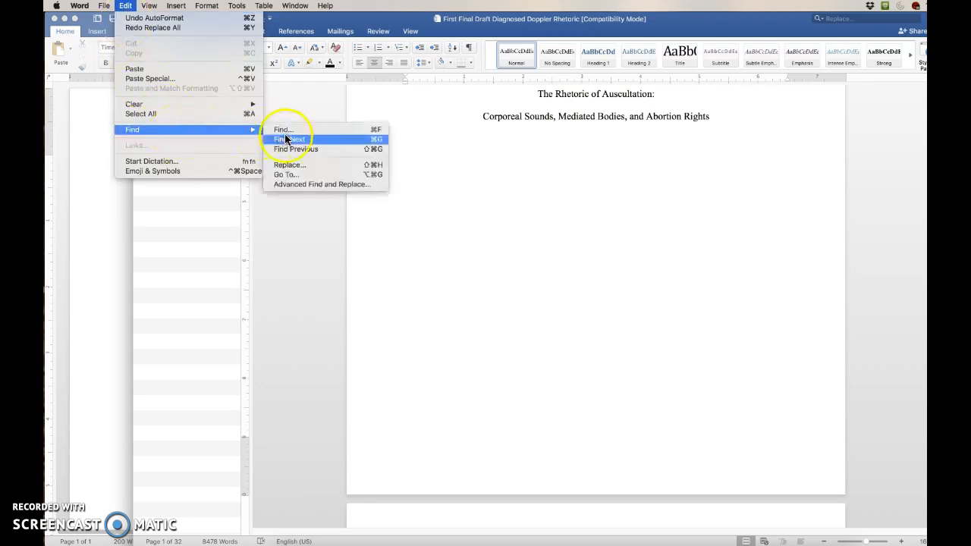
{"action": "left_click", "coordinate": [330, 185]}
{"action": "left_click", "coordinate": [326, 188]}
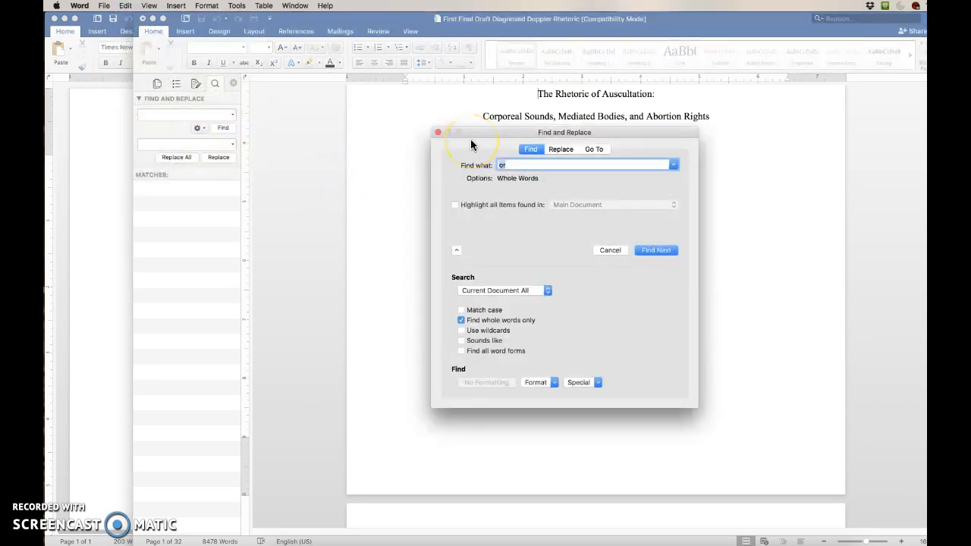
{"action": "left_click", "coordinate": [563, 149]}
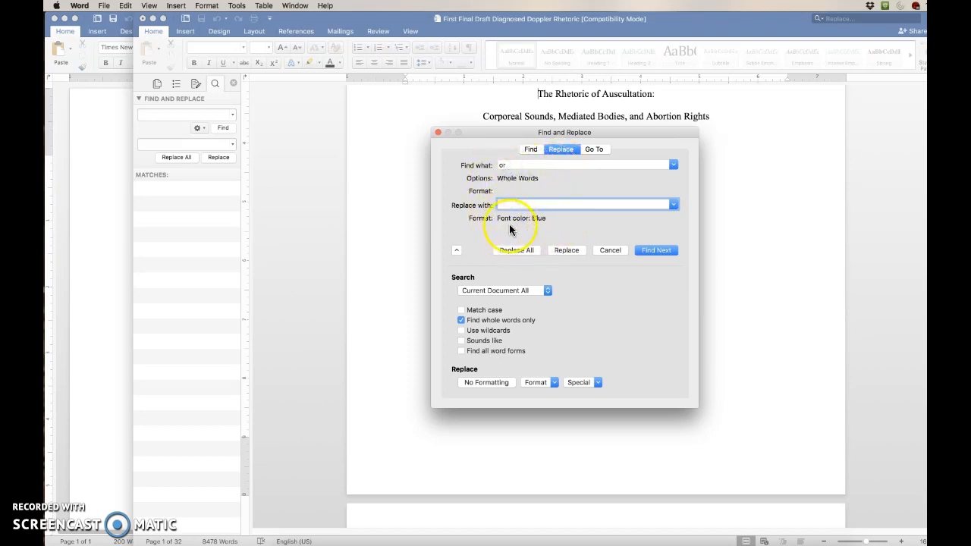
Clear the search text so the Find what field is empty
{"action": "left_click", "coordinate": [517, 164]}
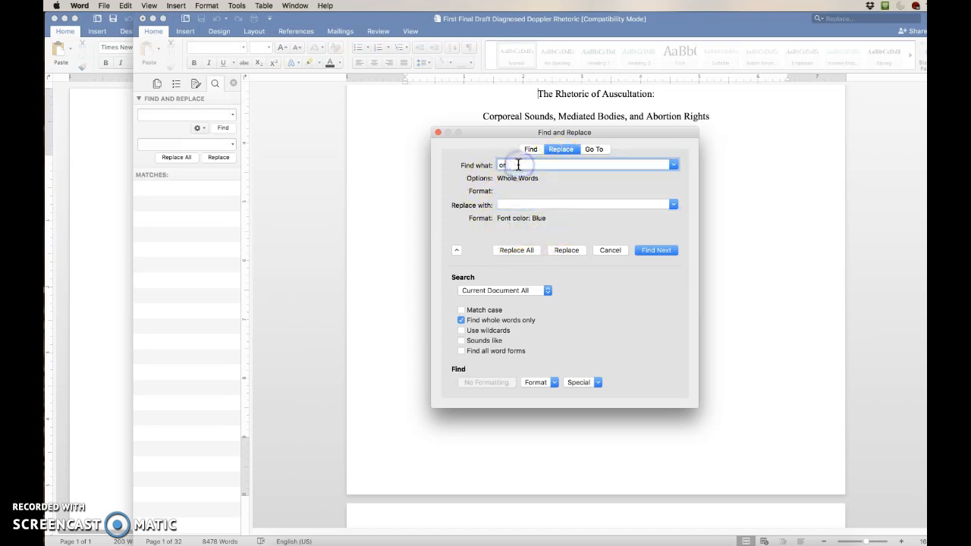
{"action": "left_click", "coordinate": [498, 165]}
{"action": "type", "text": "f"}
{"action": "double_click", "coordinate": [497, 164]}
{"action": "key", "text": "BackSpace"}
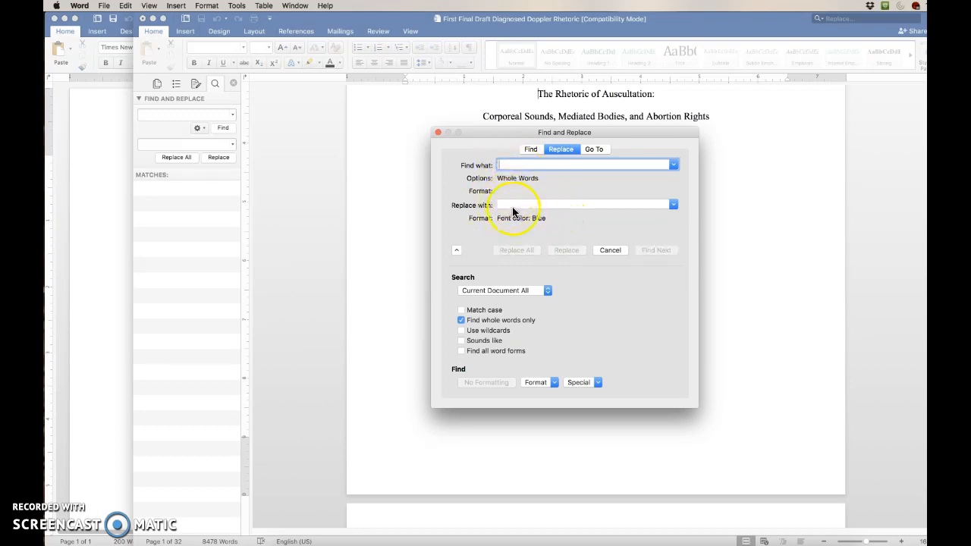
{"action": "left_click", "coordinate": [510, 164]}
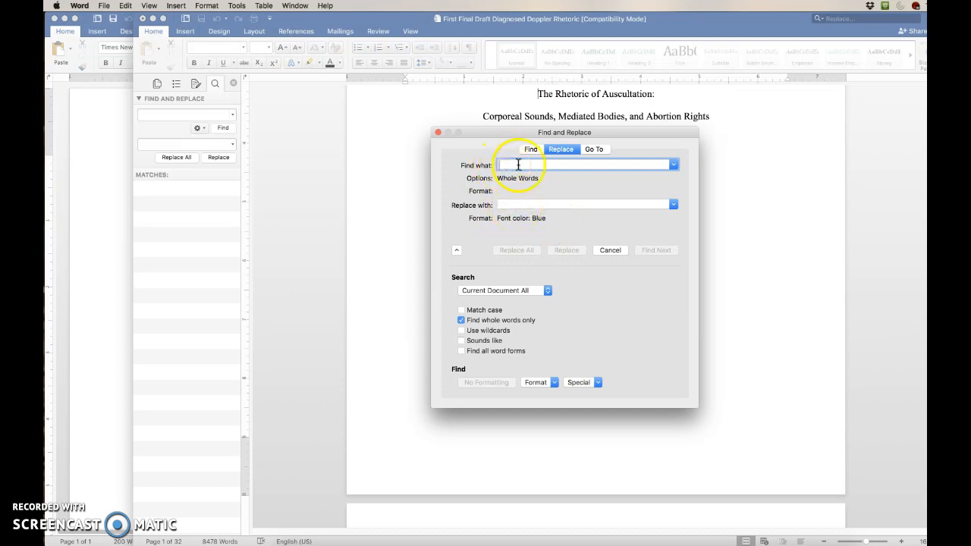
{"action": "left_click", "coordinate": [511, 320]}
{"action": "left_click", "coordinate": [471, 320]}
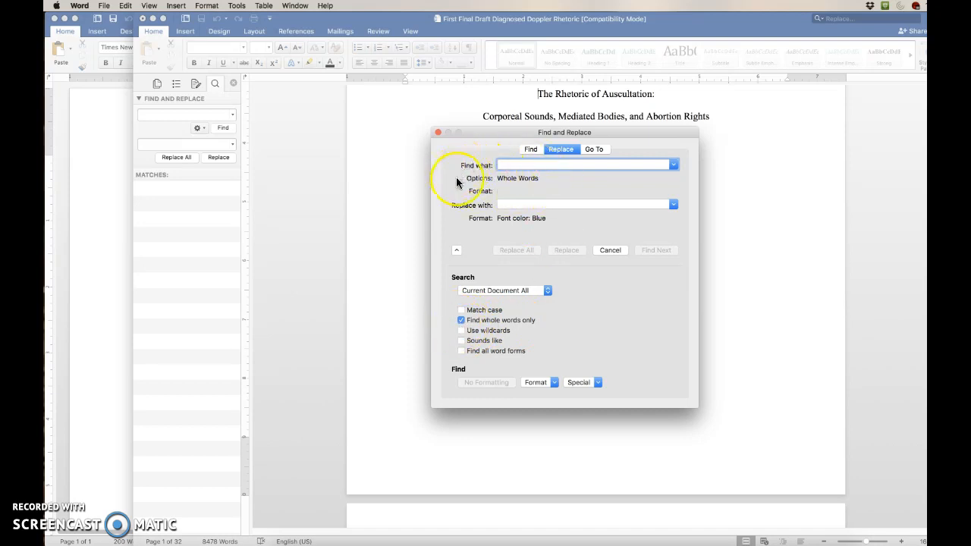
{"action": "left_click", "coordinate": [493, 117]}
{"action": "left_click_drag", "start_coordinate": [496, 116], "coordinate": [489, 117]}
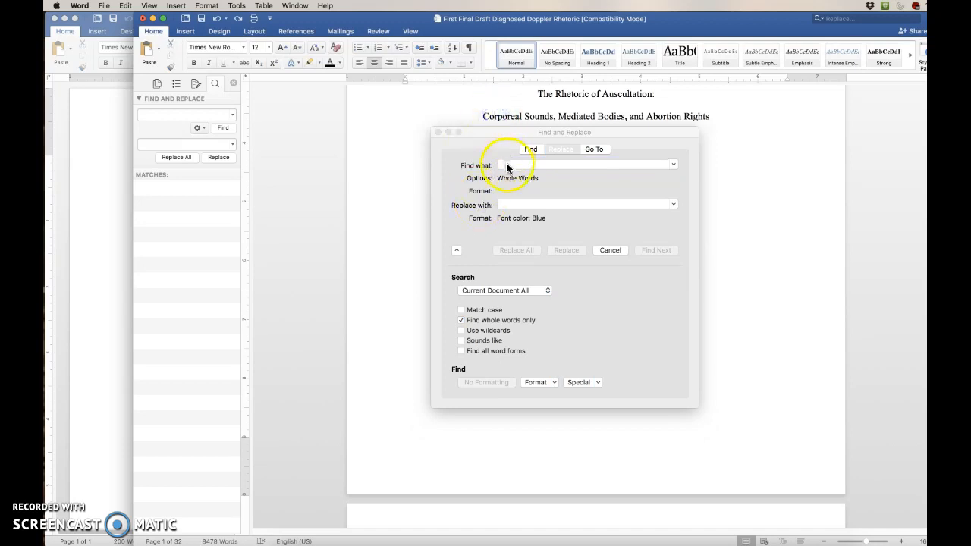
Set the replacement formatting to a red font color
{"action": "left_click", "coordinate": [506, 165]}
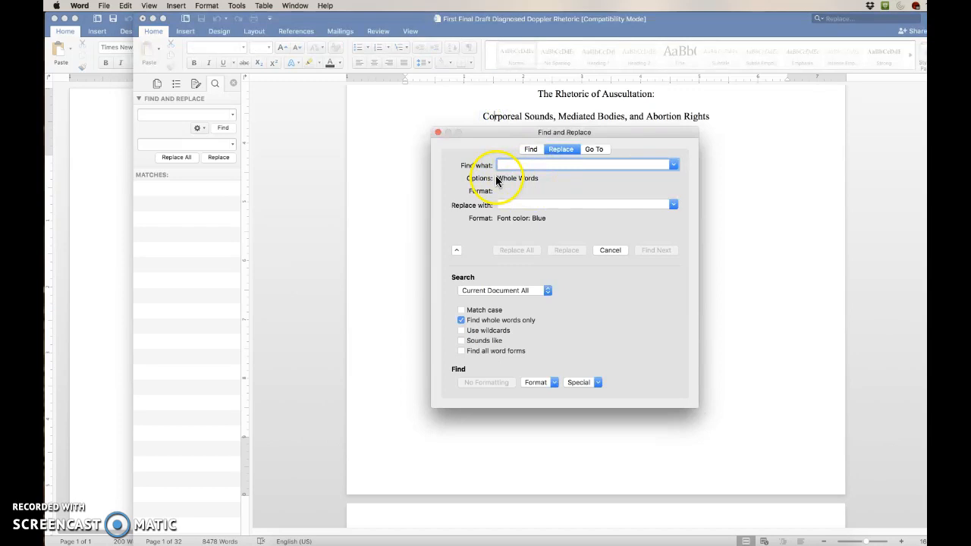
{"action": "left_click", "coordinate": [533, 205]}
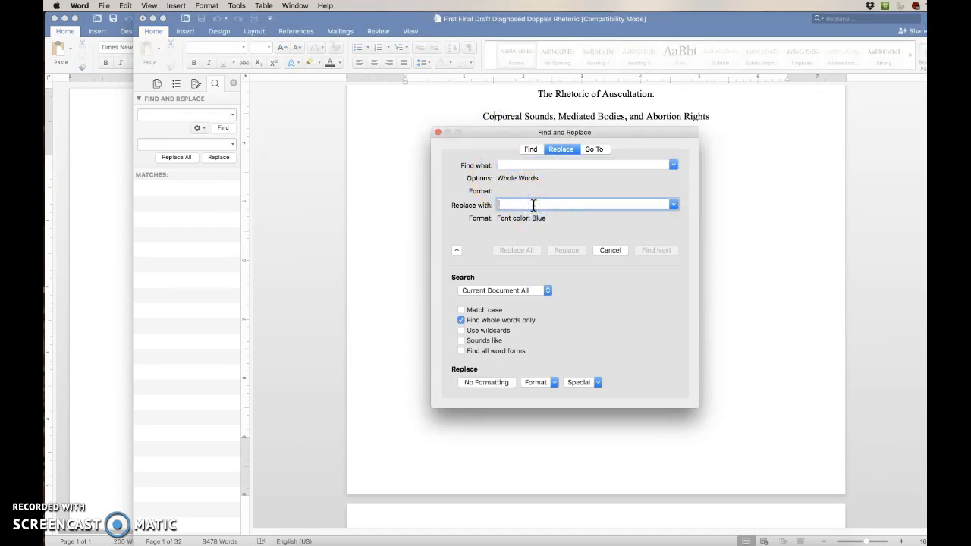
{"action": "left_click", "coordinate": [531, 203]}
{"action": "left_click", "coordinate": [510, 164]}
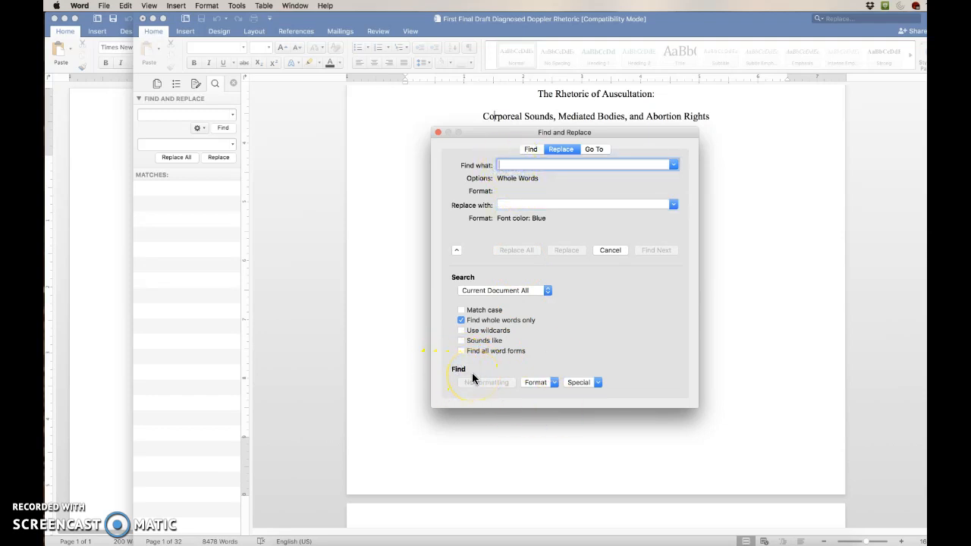
{"action": "left_click", "coordinate": [534, 204]}
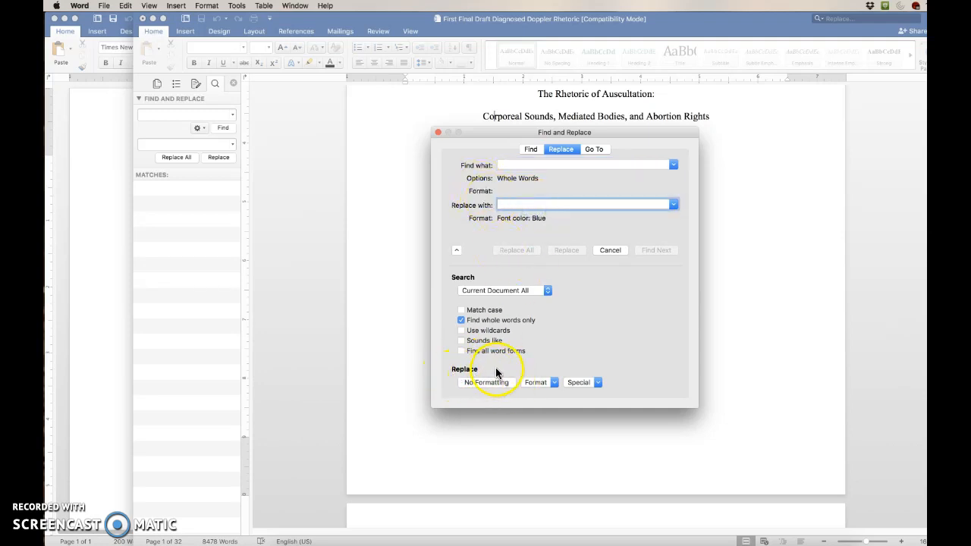
{"action": "left_click", "coordinate": [542, 383]}
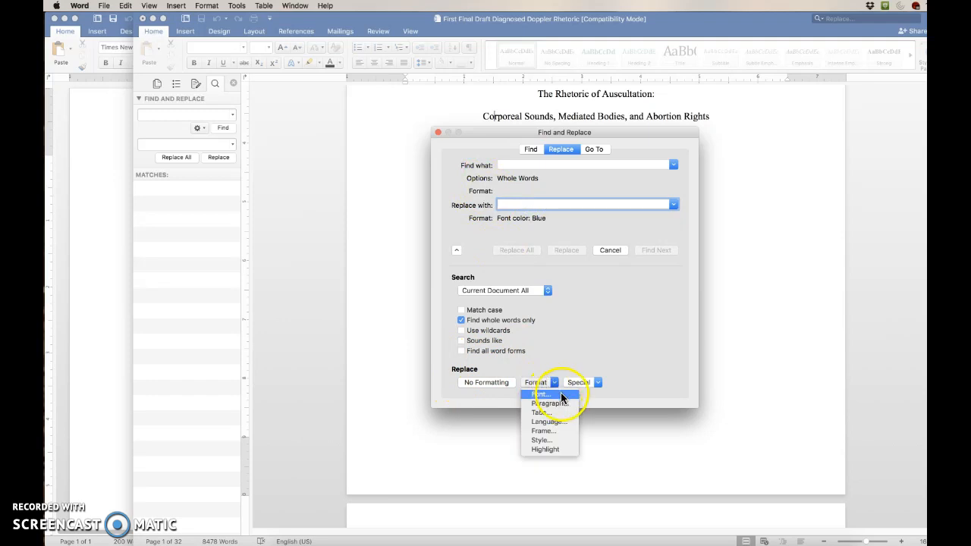
{"action": "left_click", "coordinate": [561, 394]}
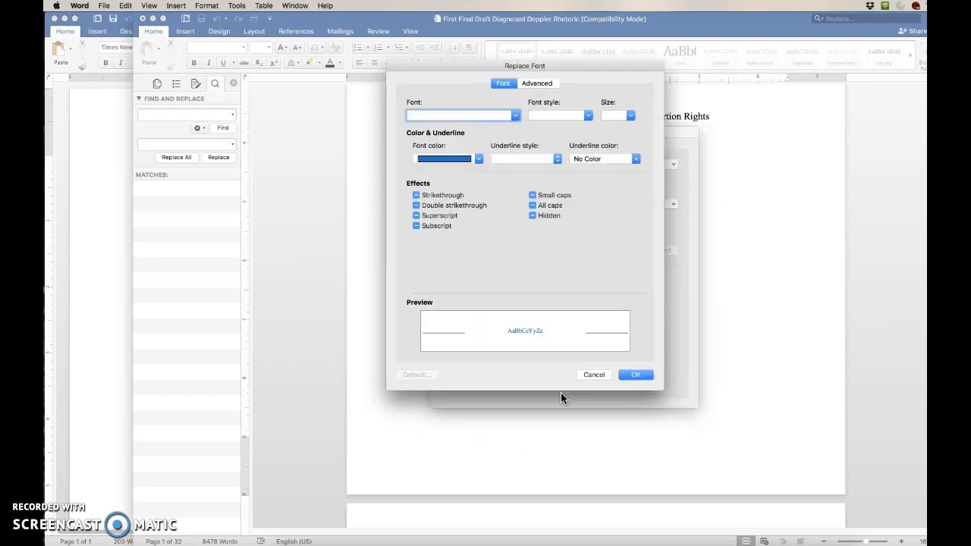
{"action": "left_click", "coordinate": [456, 160]}
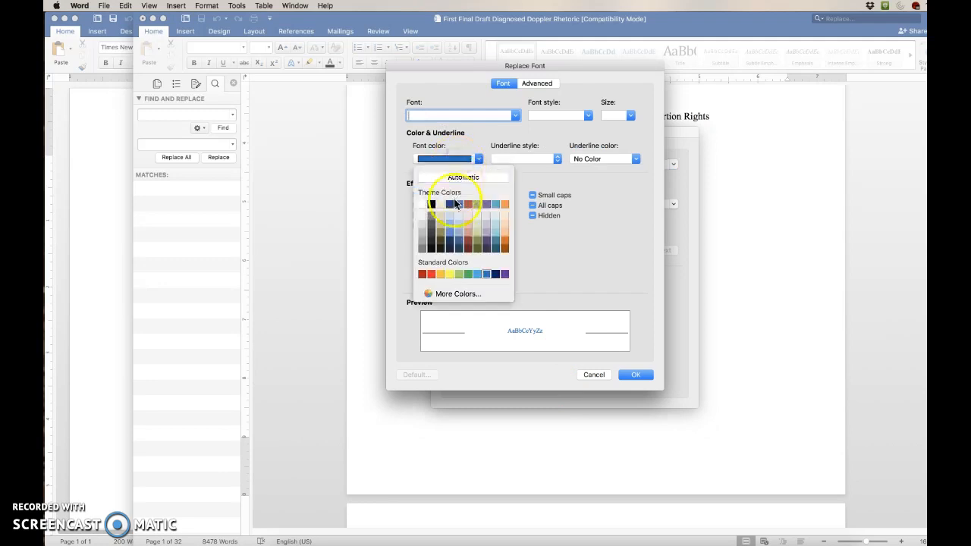
{"action": "left_click", "coordinate": [432, 276]}
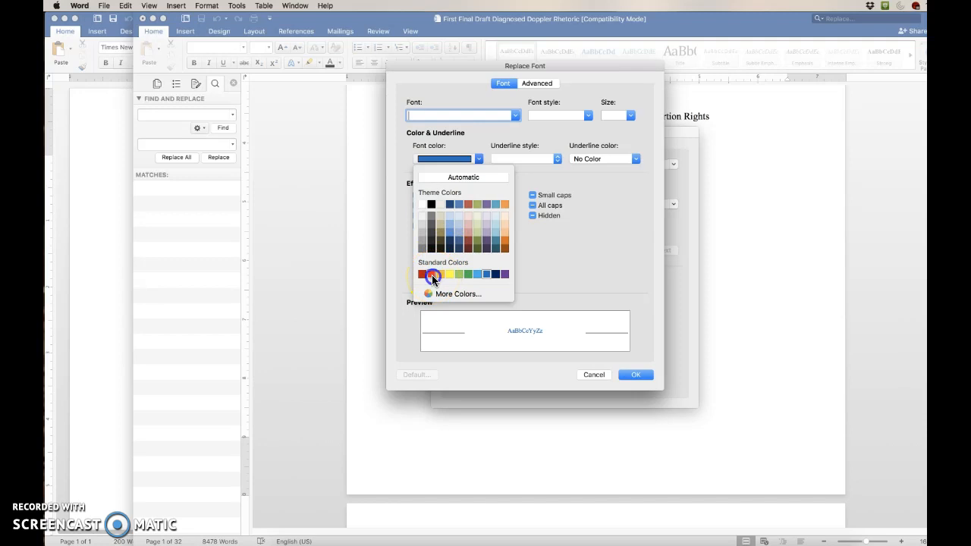
{"action": "left_click", "coordinate": [634, 374]}
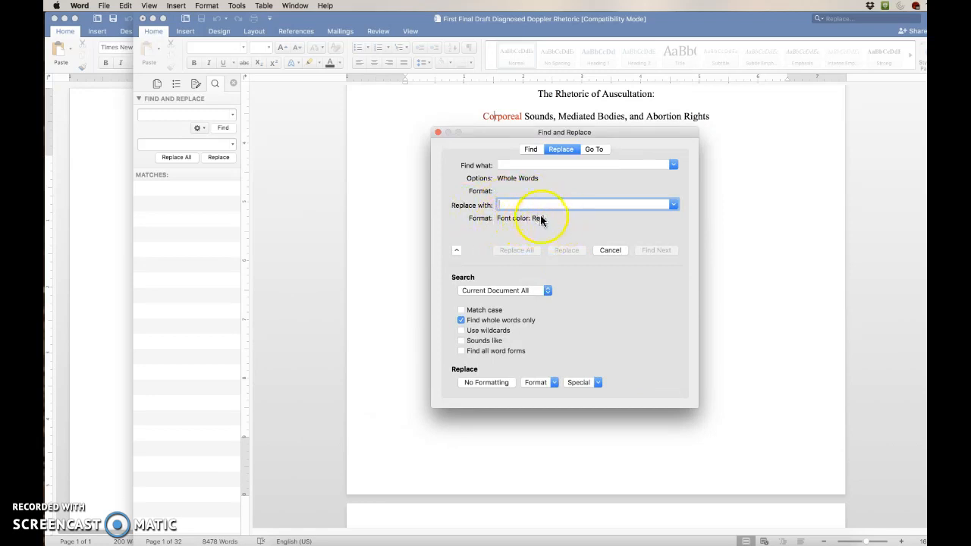
Replace all whole-word occurrences of "and" with red-formatted text
{"action": "left_click", "coordinate": [506, 204]}
{"action": "left_click", "coordinate": [509, 164]}
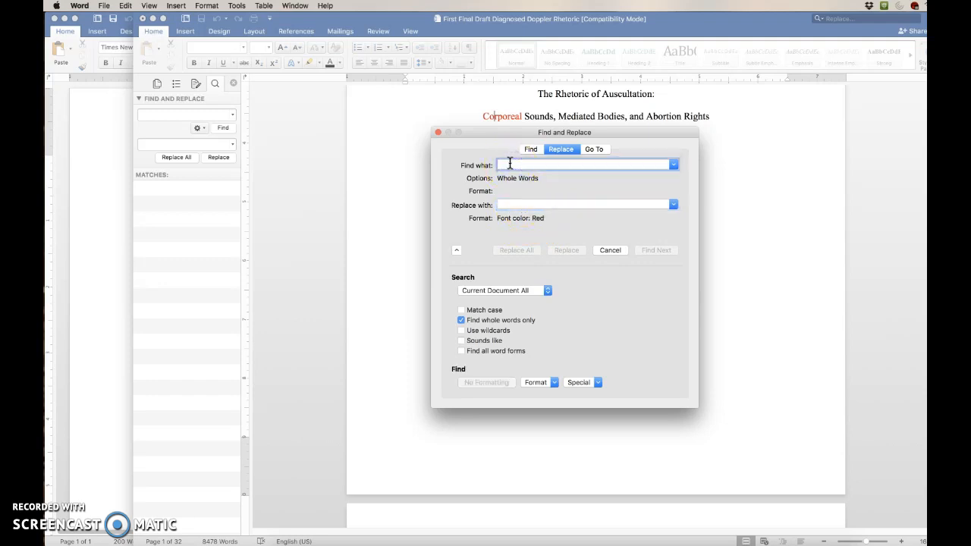
{"action": "type", "text": "and"}
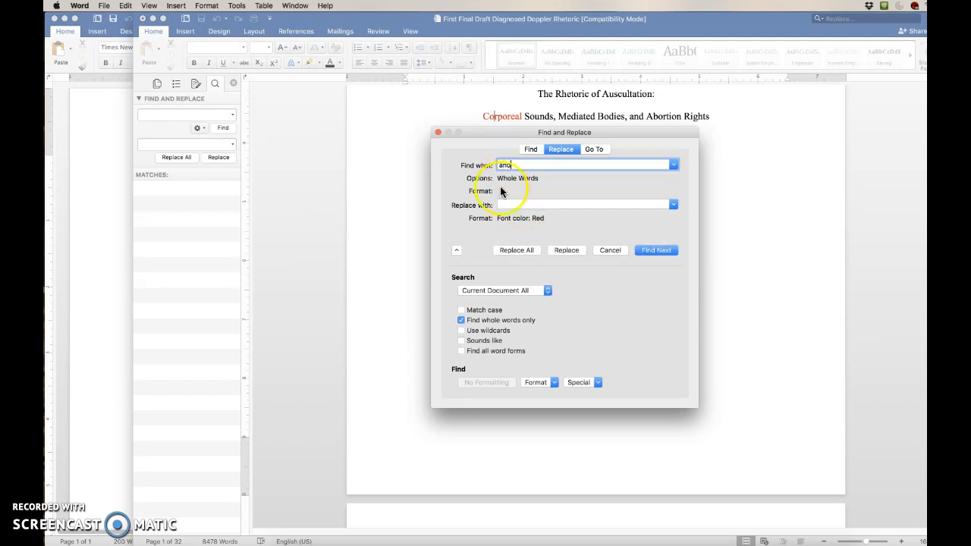
{"action": "left_click", "coordinate": [515, 250]}
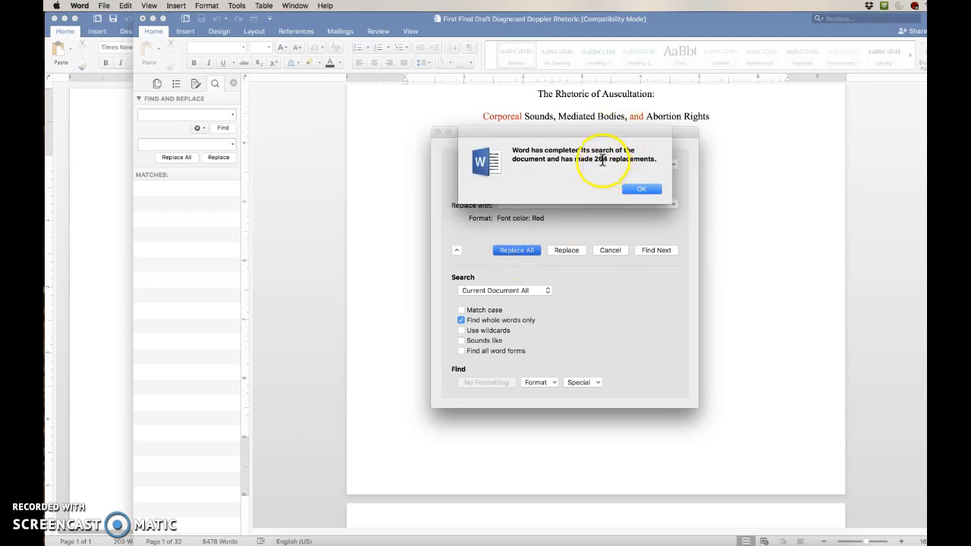
{"action": "left_click", "coordinate": [637, 189]}
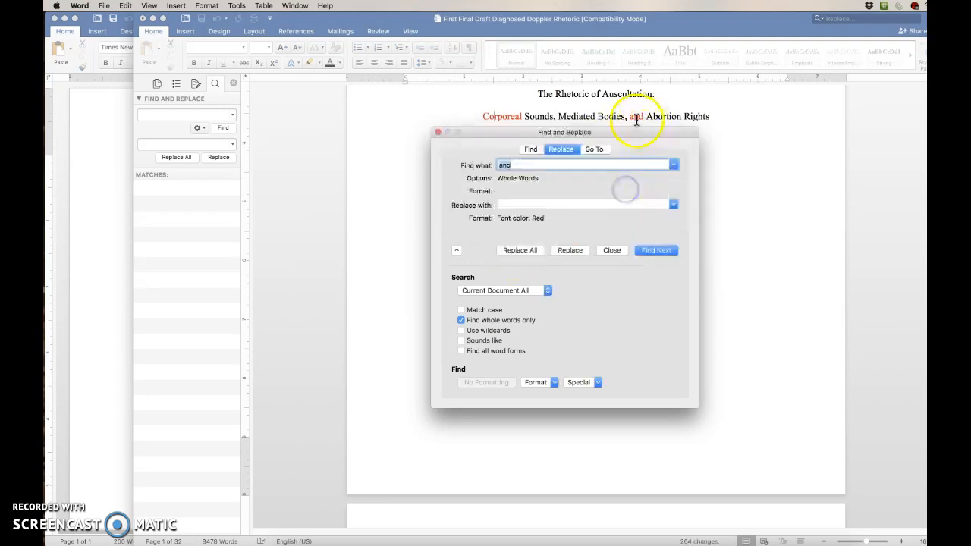
Replace all whole-word occurrences of "or" with red-formatted text
{"action": "type", "text": "or"}
{"action": "left_click", "coordinate": [526, 166]}
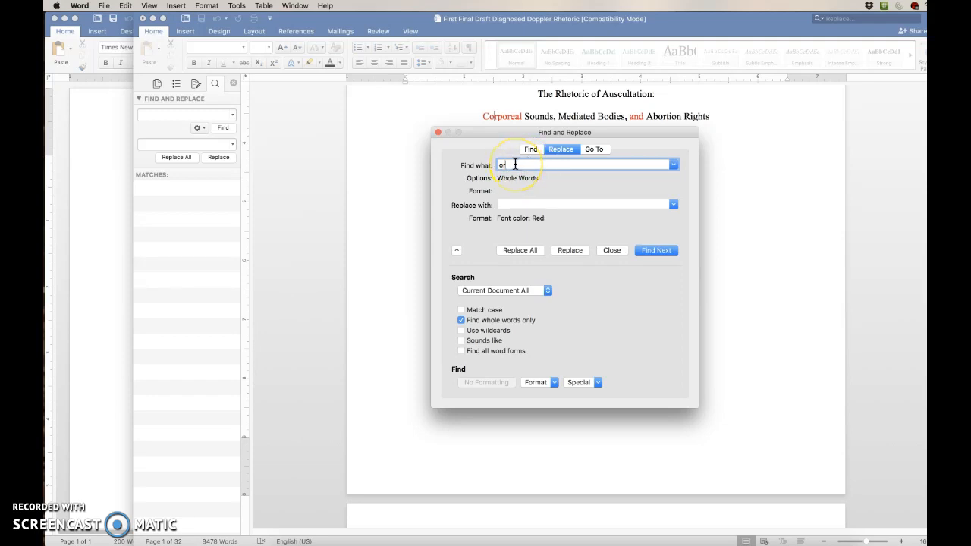
{"action": "left_click", "coordinate": [521, 252]}
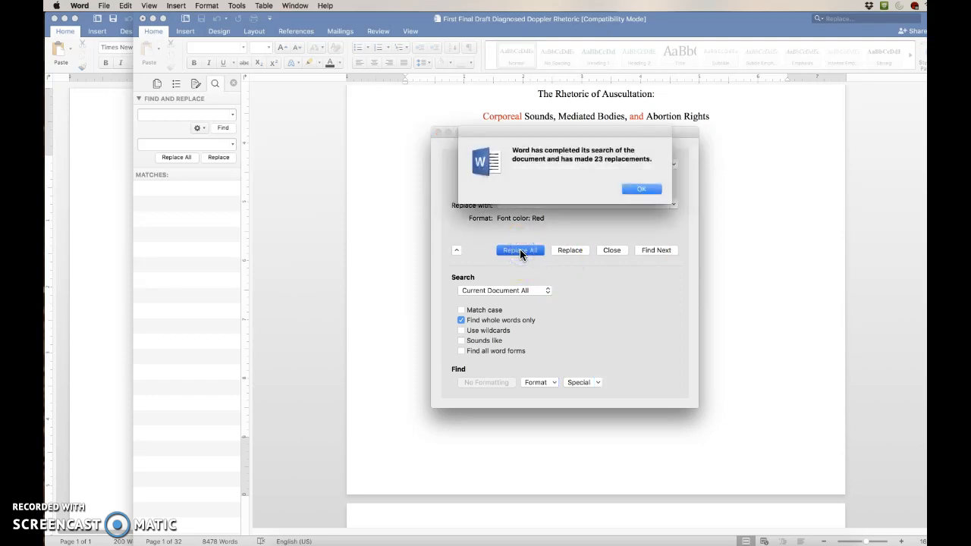
{"action": "left_click", "coordinate": [625, 188]}
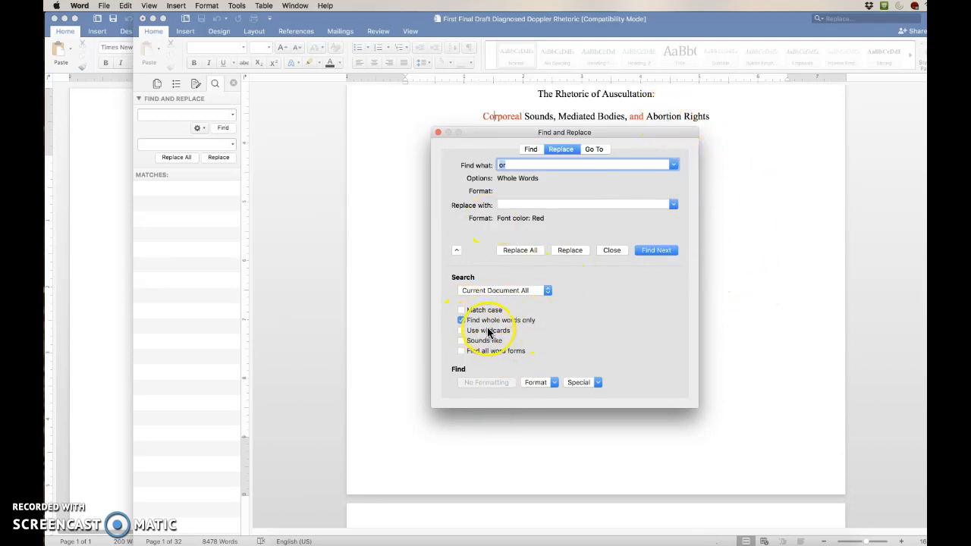
Change the replacement formatting's font color to blue
{"action": "left_click", "coordinate": [534, 164]}
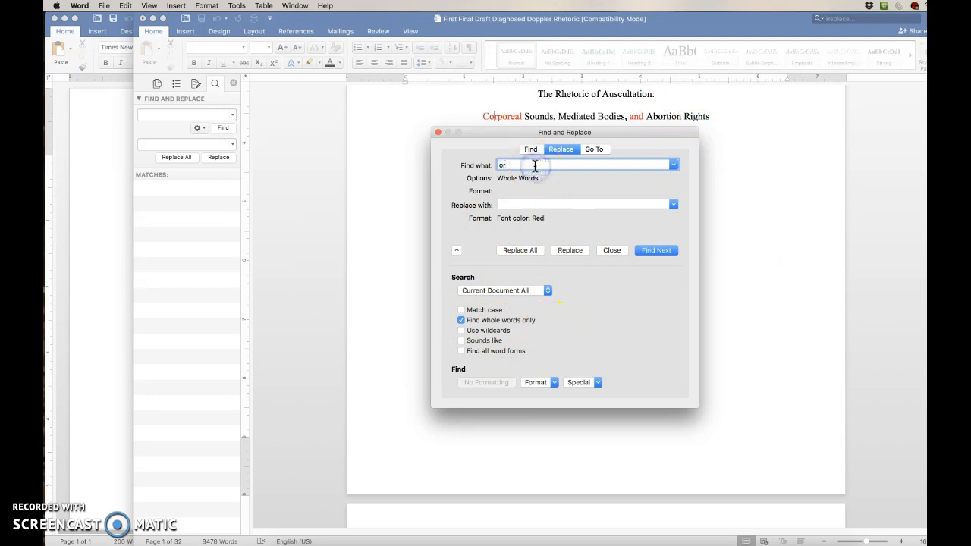
{"action": "left_click", "coordinate": [538, 382]}
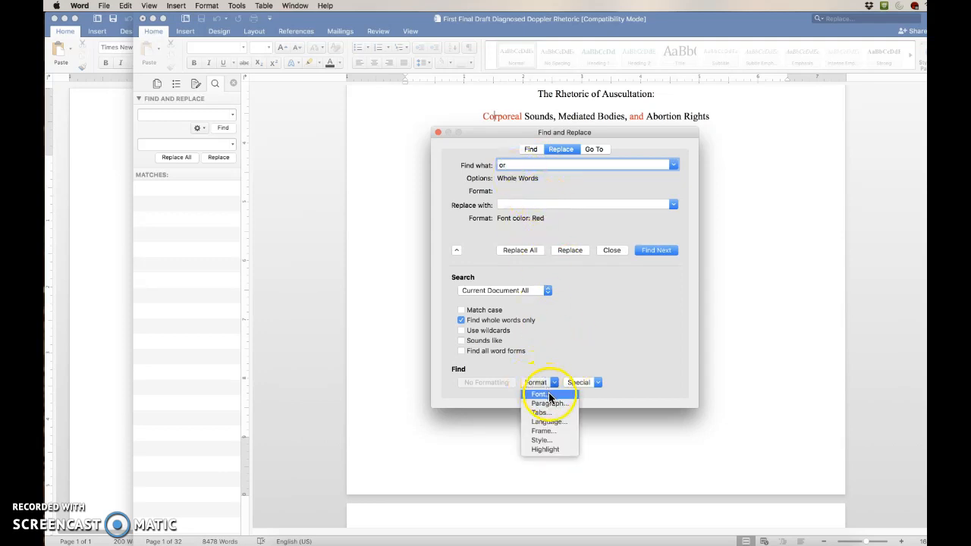
{"action": "left_click", "coordinate": [576, 205]}
{"action": "left_click", "coordinate": [530, 204]}
{"action": "left_click", "coordinate": [540, 382]}
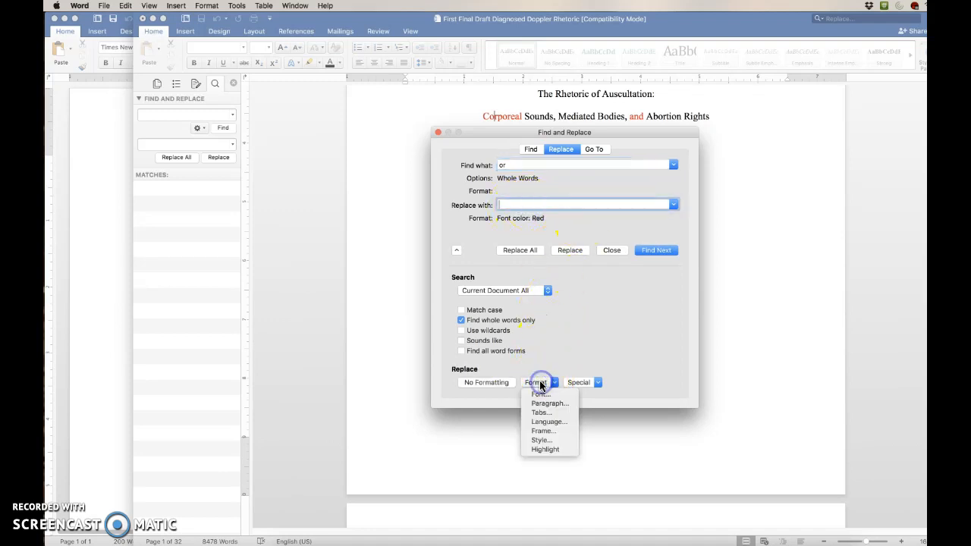
{"action": "left_click", "coordinate": [545, 394]}
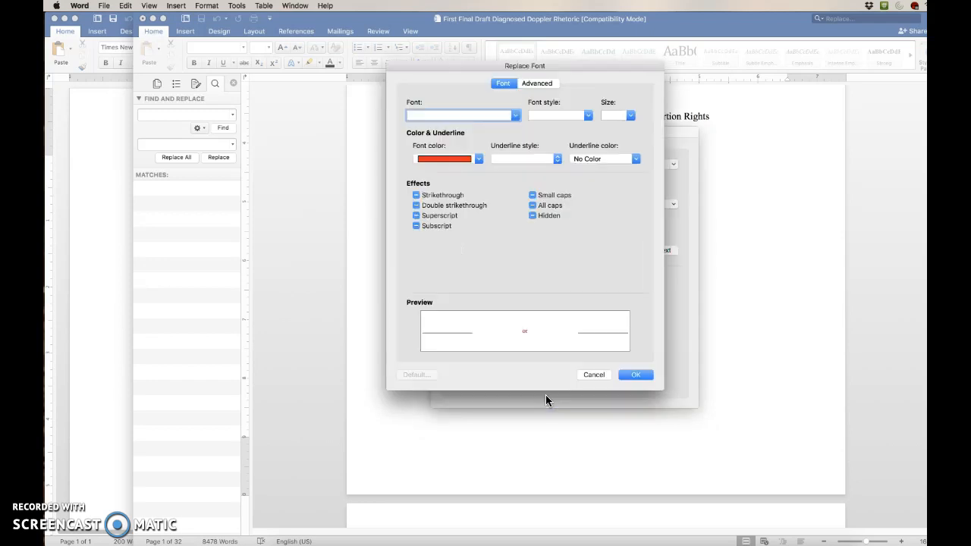
{"action": "left_click", "coordinate": [444, 158]}
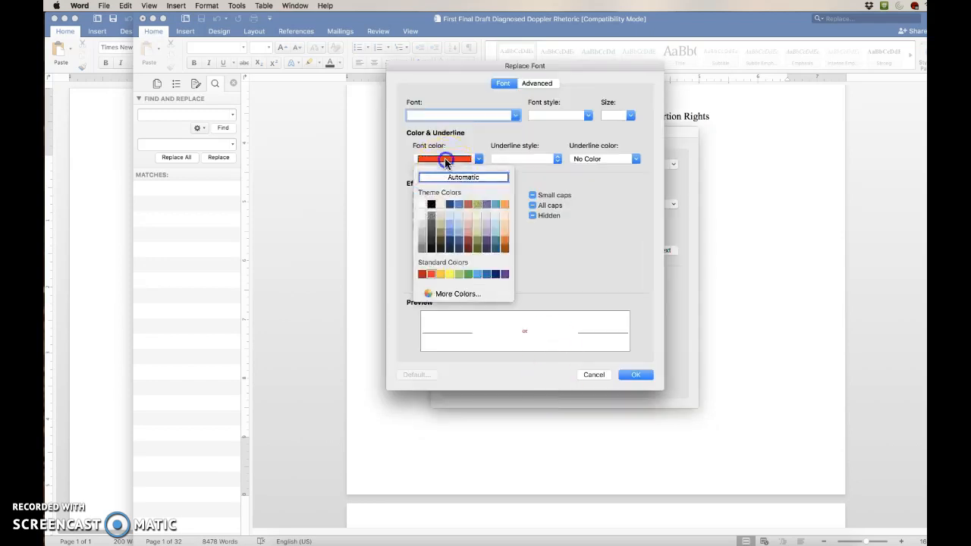
{"action": "left_click", "coordinate": [486, 277]}
{"action": "left_click", "coordinate": [636, 376]}
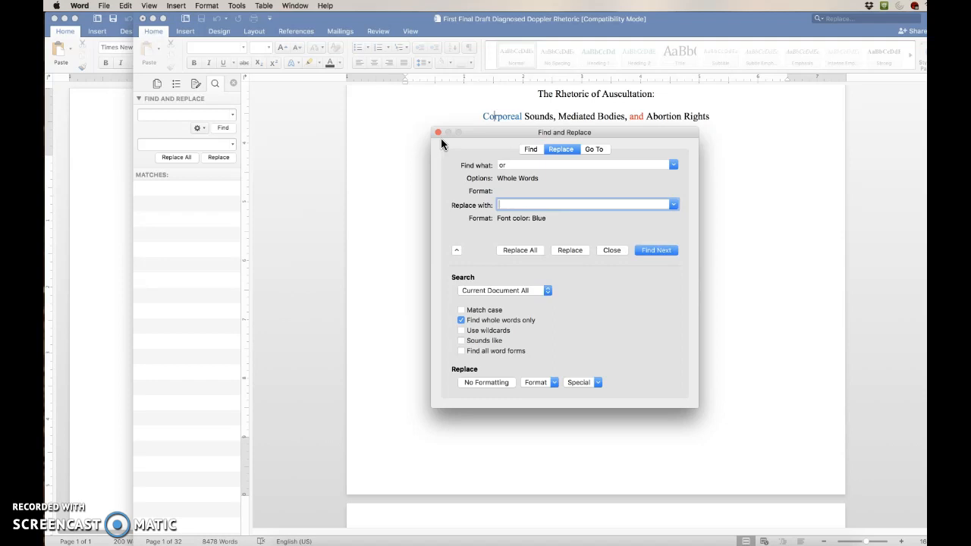
{"action": "left_click", "coordinate": [361, 226]}
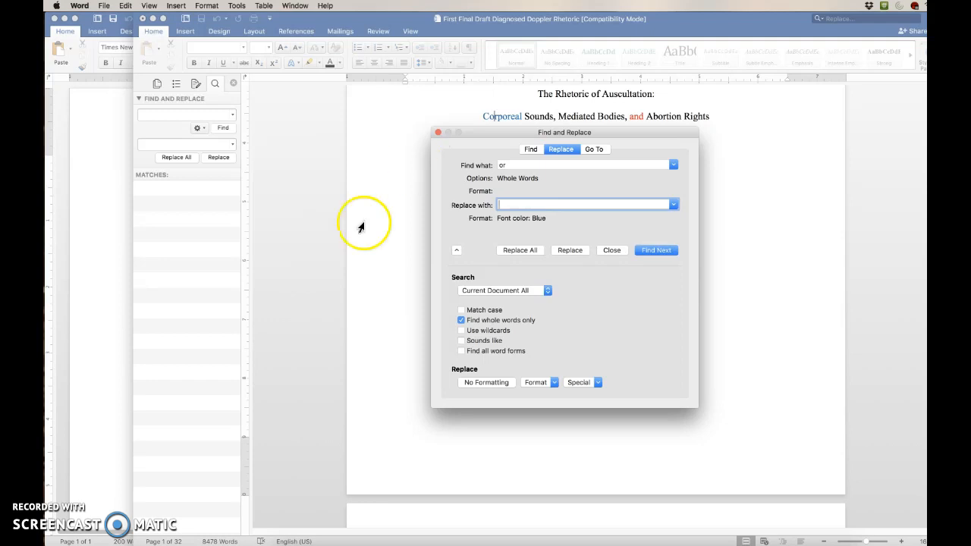